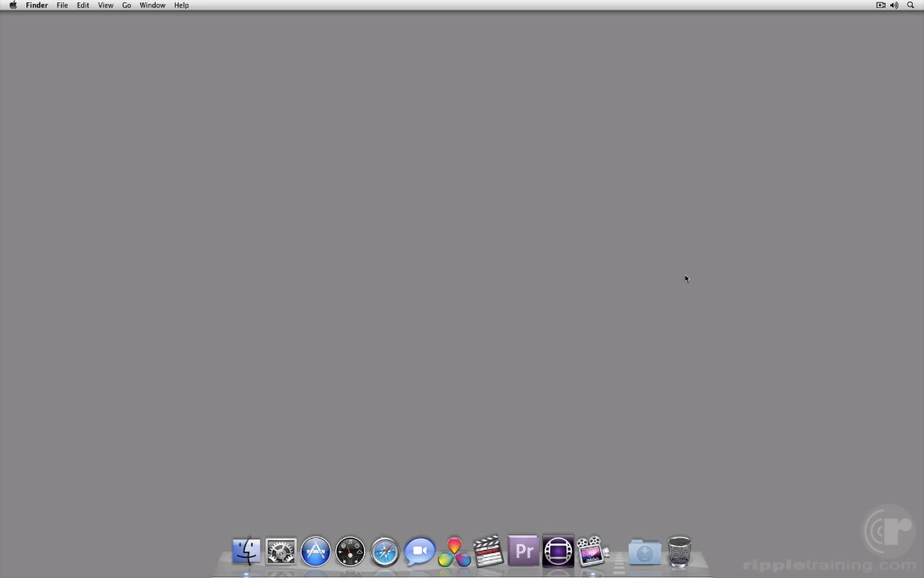
# Step: Launch DaVinci Resolve from the Dock
pyautogui.click(455, 551)
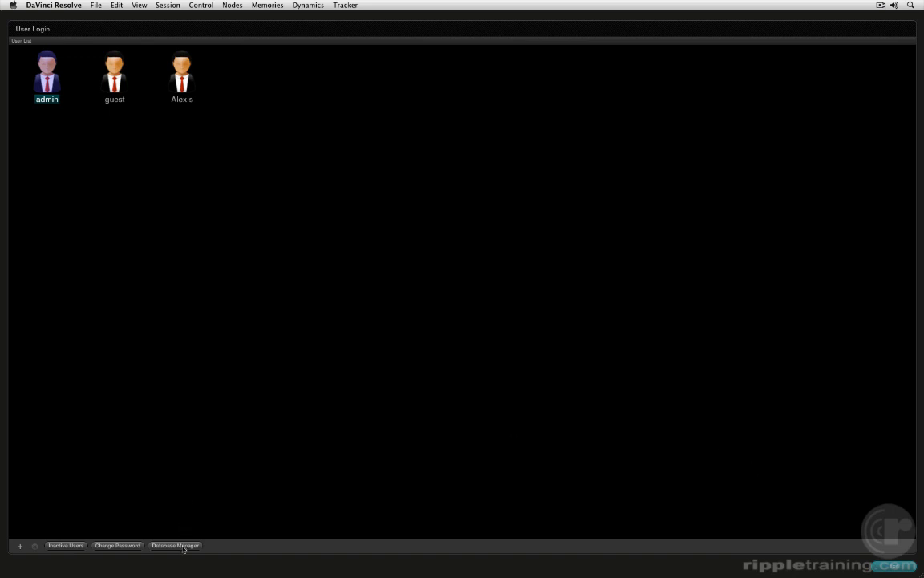
pyautogui.click(183, 546)
# Step: Log in as Alexis and load the Class project from the Project List
pyautogui.doubleClick(183, 79)
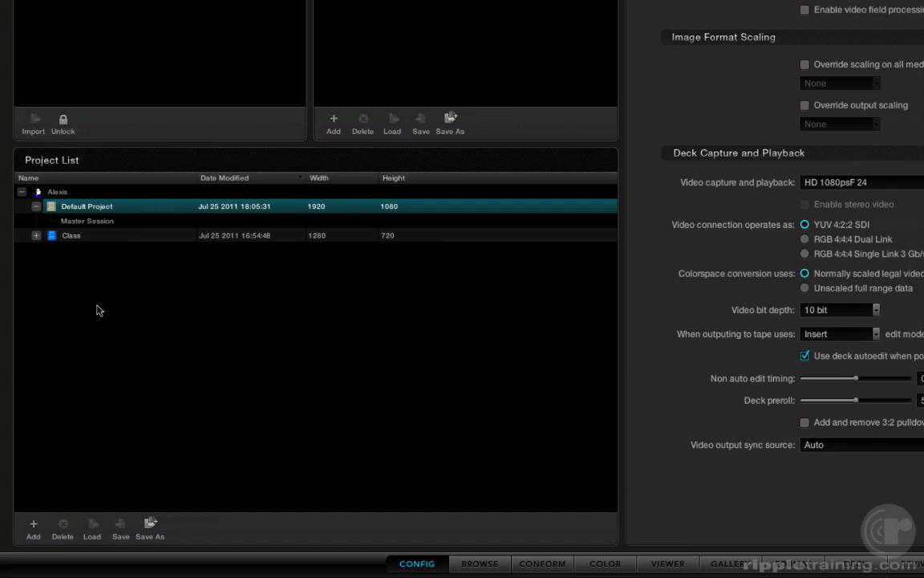
pyautogui.click(79, 238)
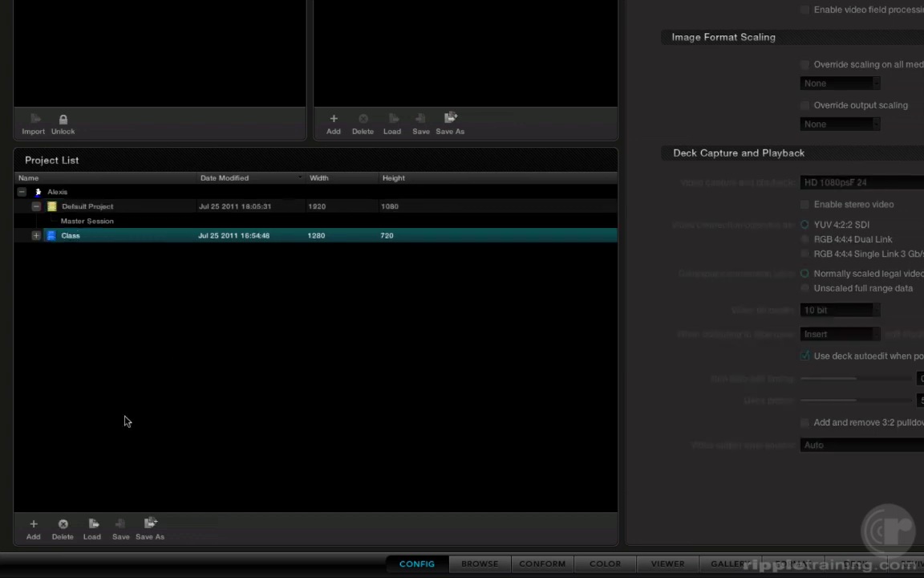
pyautogui.click(93, 528)
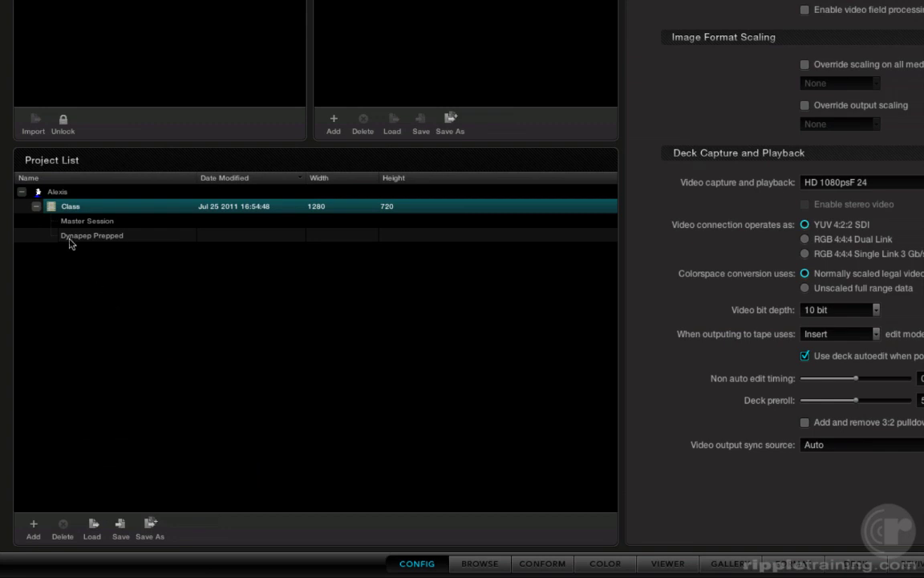
pyautogui.rightClick(52, 211)
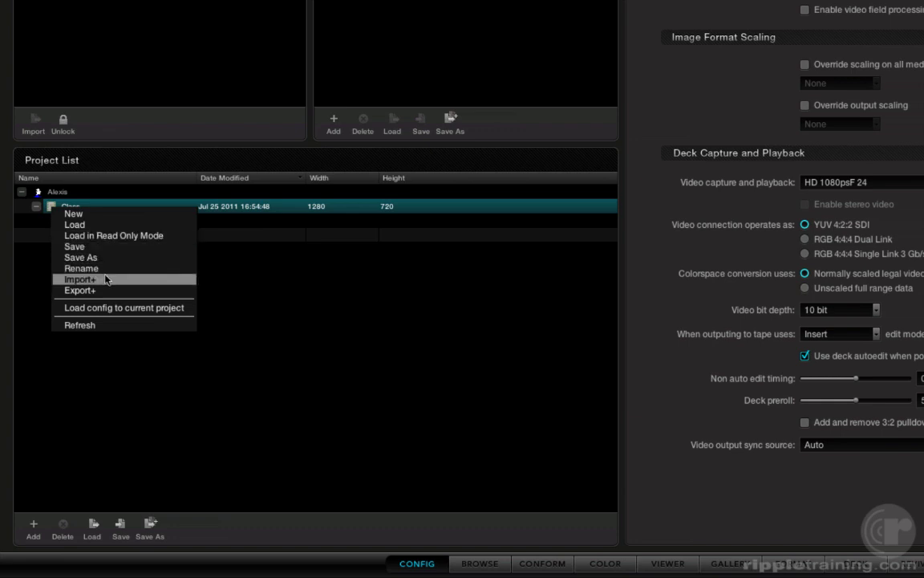
pyautogui.click(362, 308)
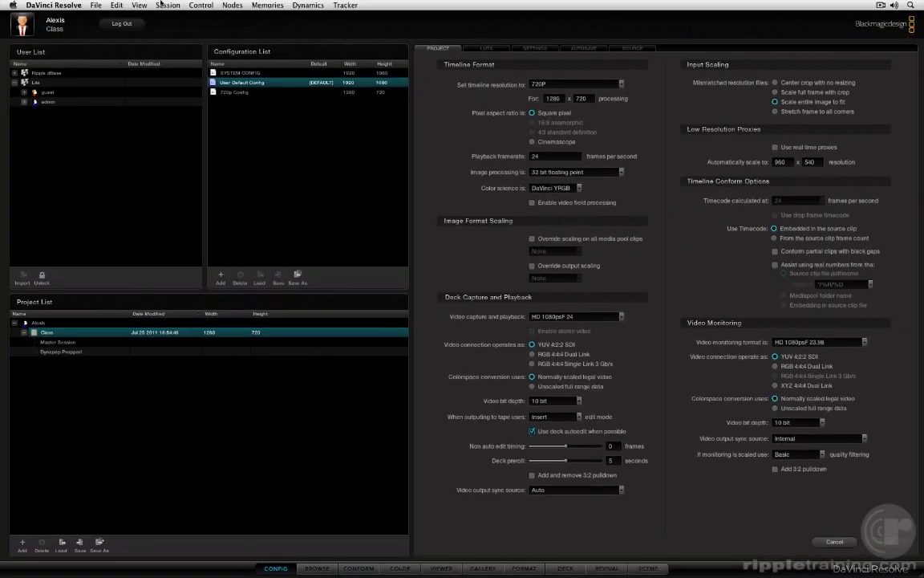
pyautogui.click(160, 4)
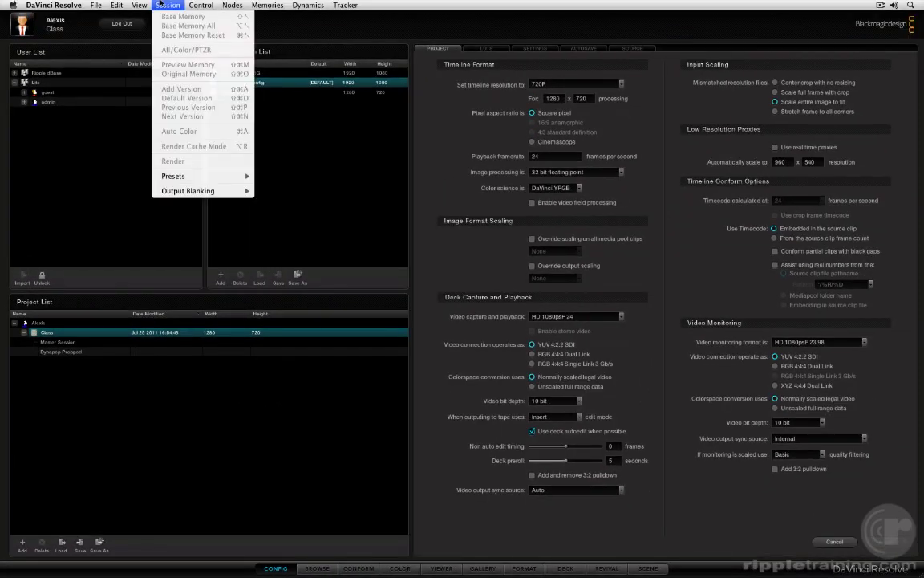
pyautogui.click(161, 4)
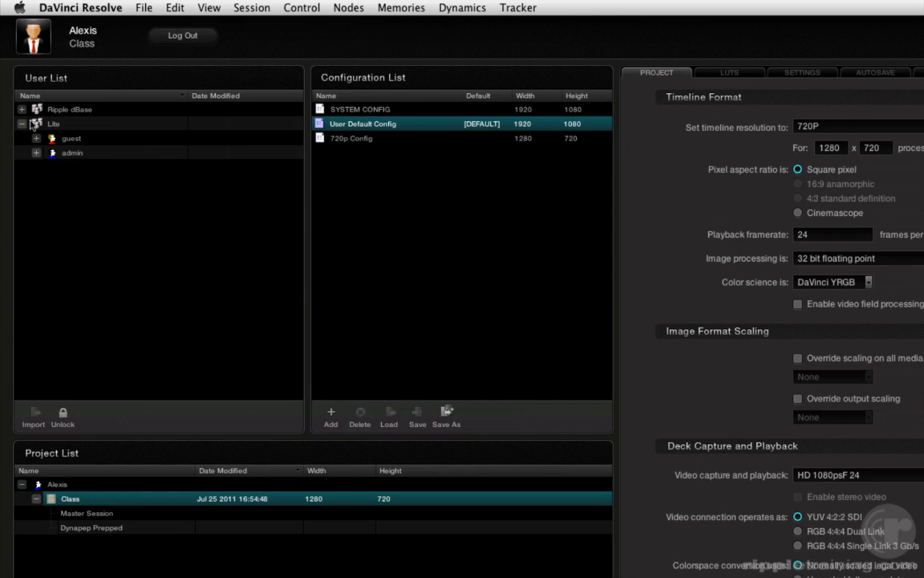
pyautogui.click(22, 109)
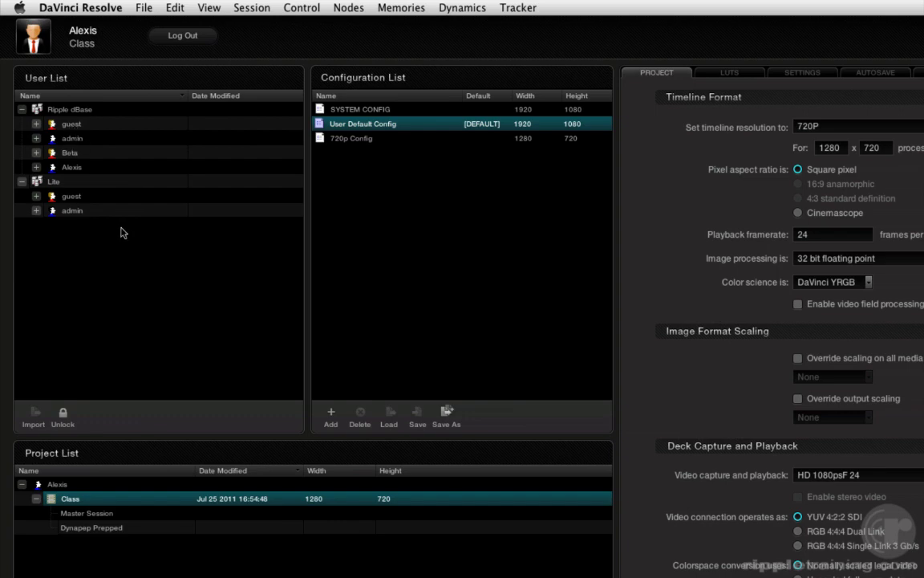
pyautogui.click(21, 109)
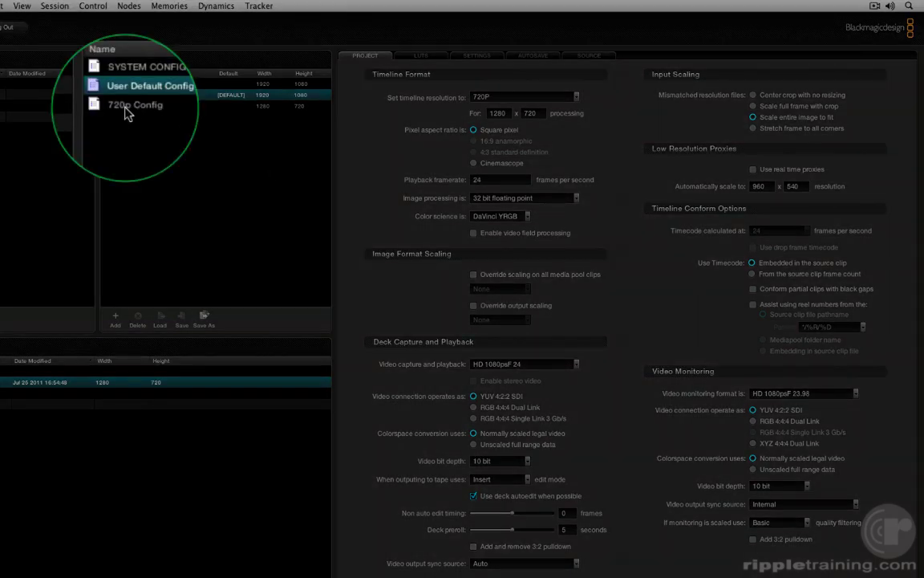
# Step: Select the 720p Config preset and view its general project settings
pyautogui.click(126, 112)
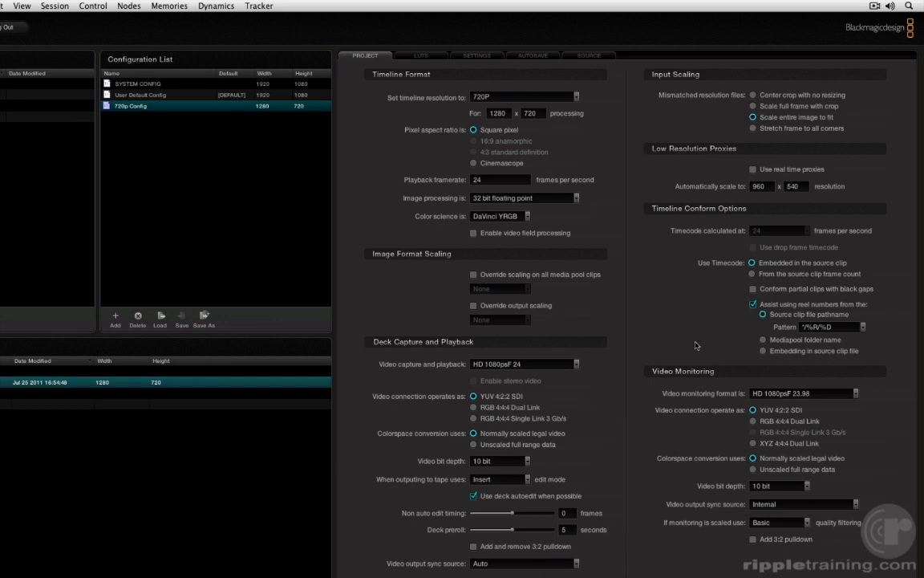
pyautogui.click(484, 58)
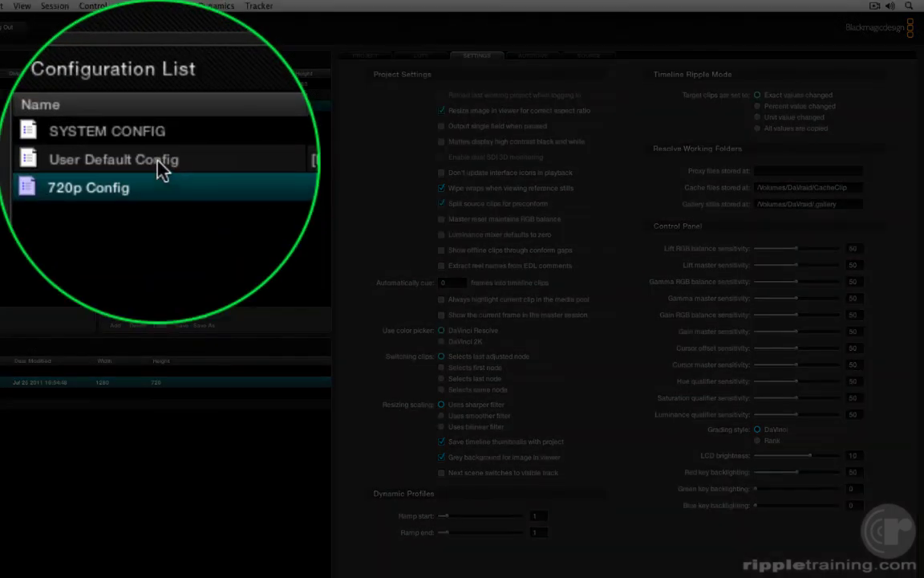
# Step: Compare User Default Config and 720p Config settings, ending on 720p Config
pyautogui.click(158, 159)
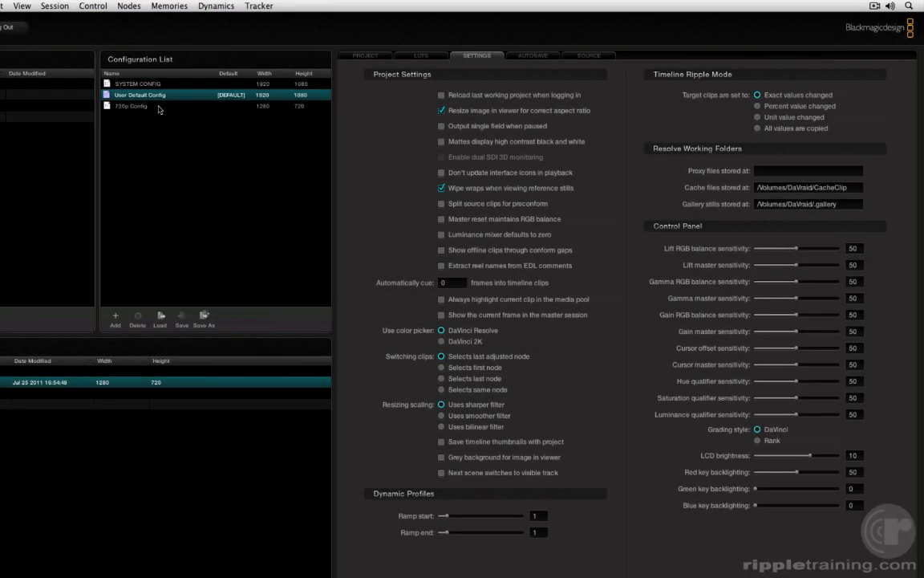
pyautogui.click(159, 106)
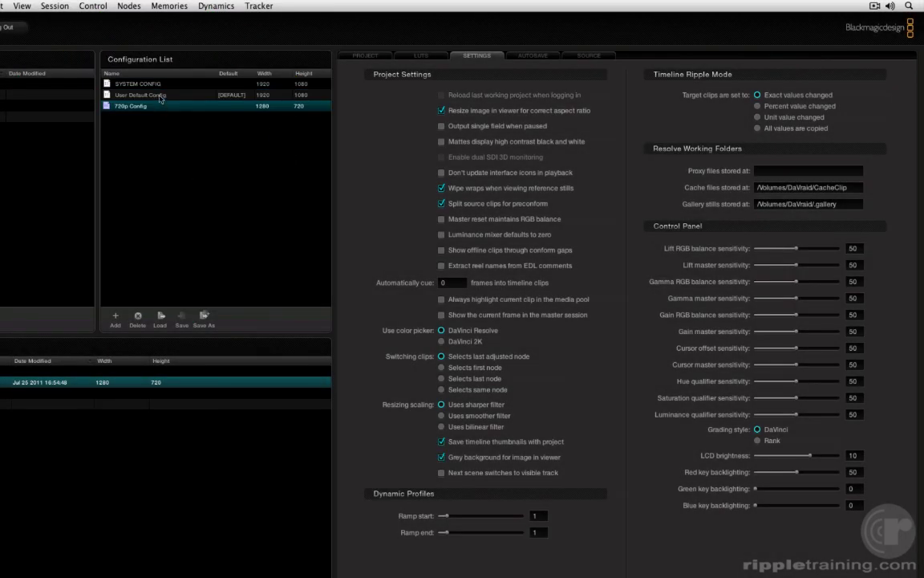
pyautogui.click(161, 95)
pyautogui.click(159, 104)
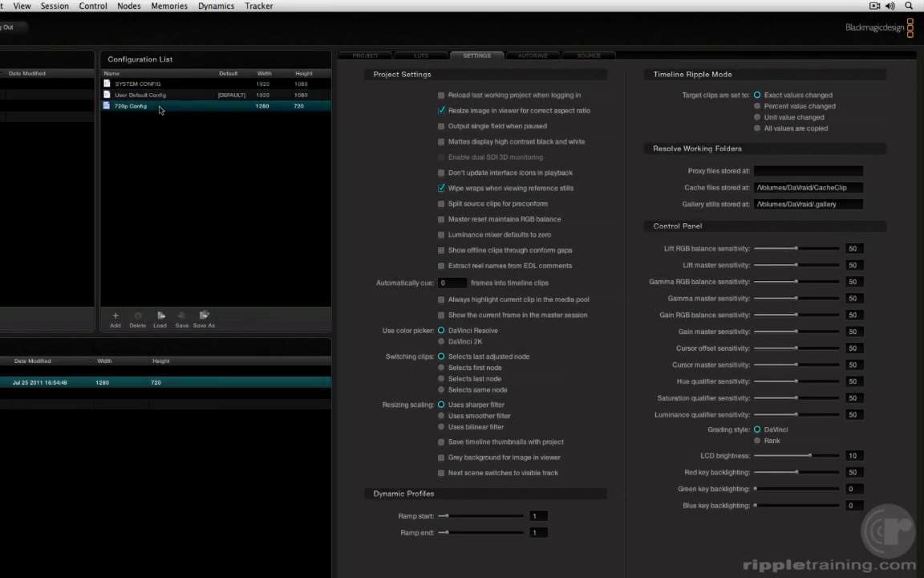
pyautogui.click(158, 96)
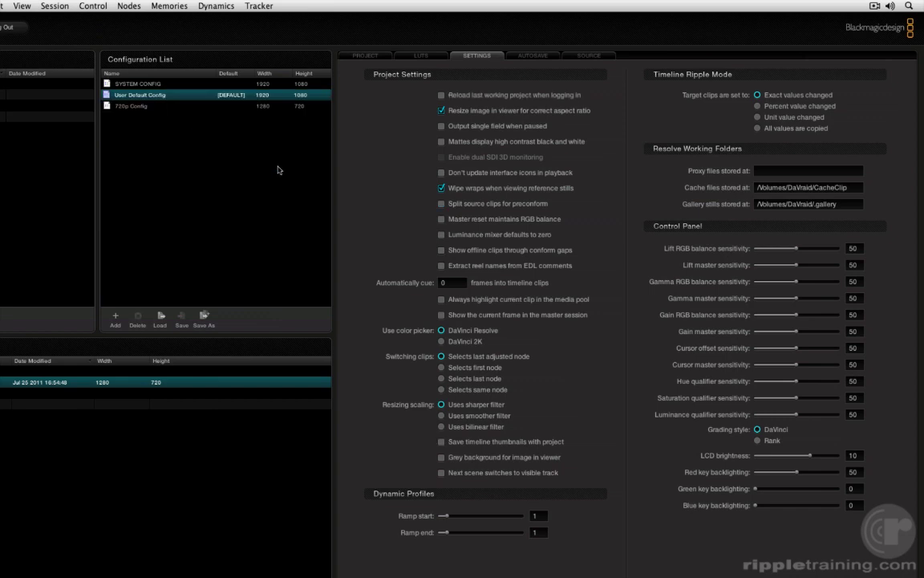
pyautogui.click(142, 106)
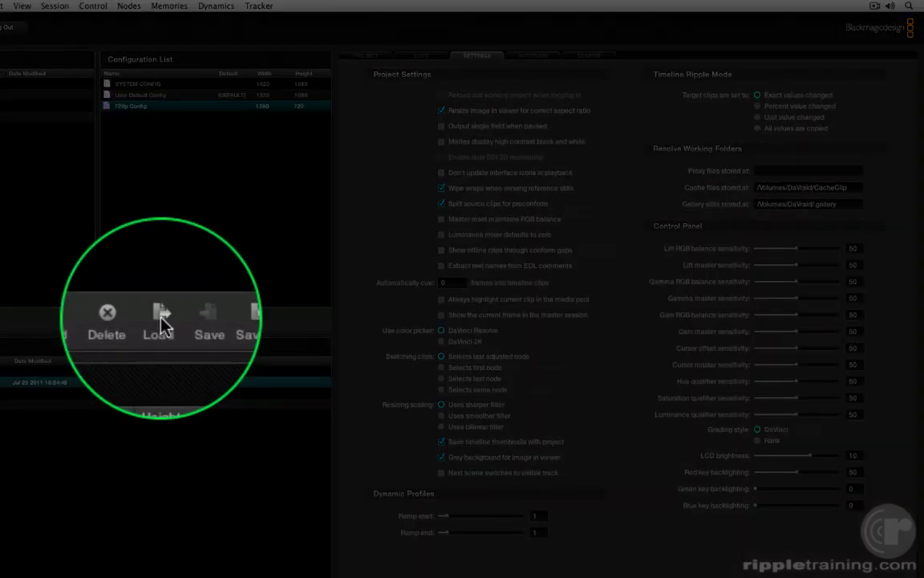
# Step: Decline loading 720p Config over the project's config, then view the autosave options
pyautogui.click(161, 318)
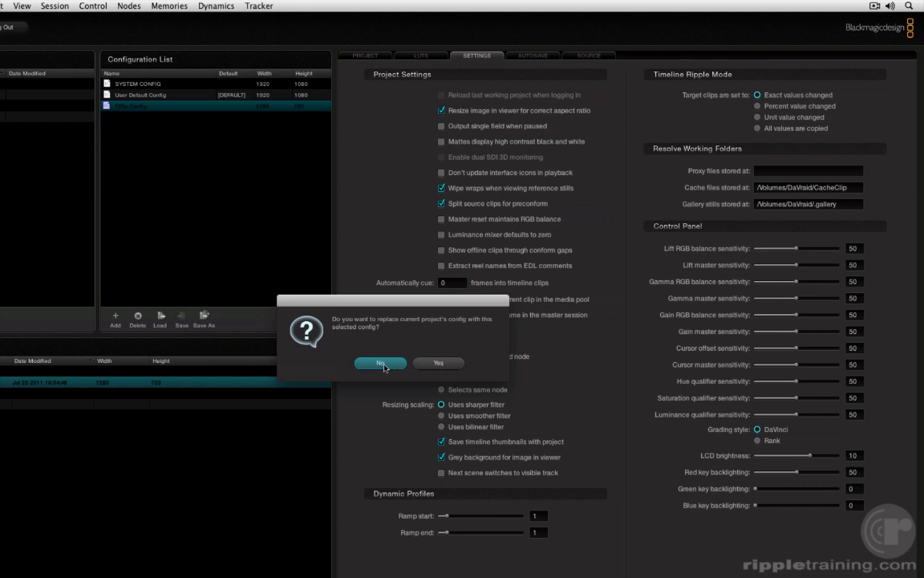
pyautogui.click(383, 365)
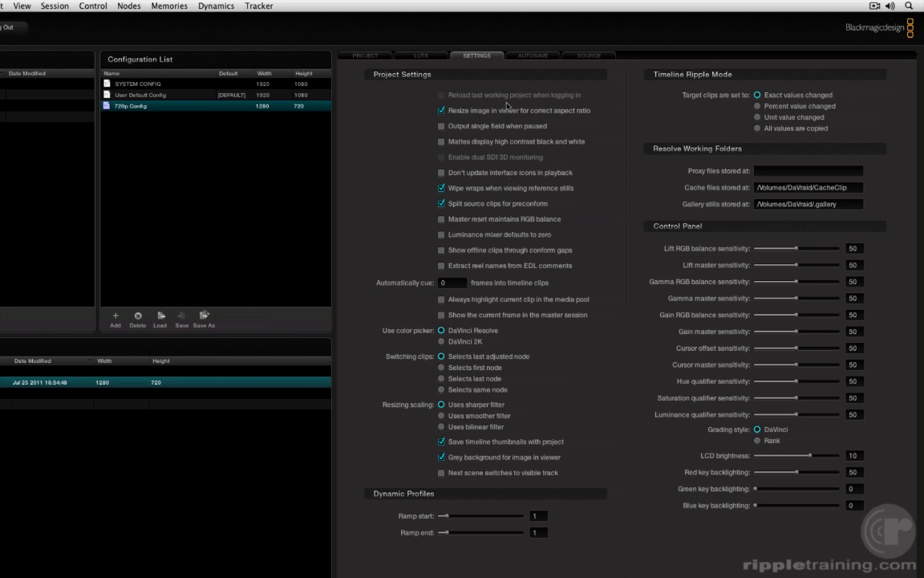
pyautogui.click(531, 55)
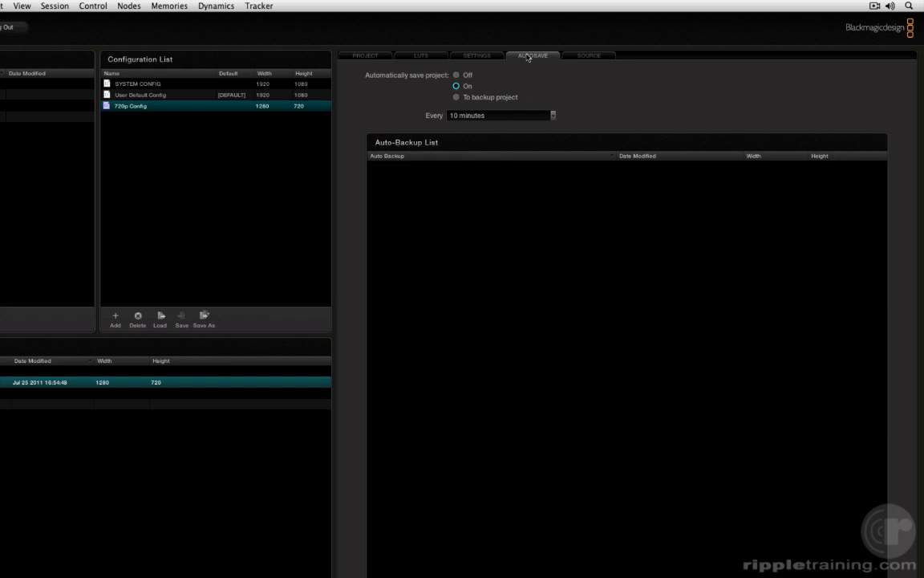
# Step: Turn autosave on, saving to a backup project every 10 minutes
pyautogui.click(459, 75)
pyautogui.click(466, 86)
pyautogui.click(554, 117)
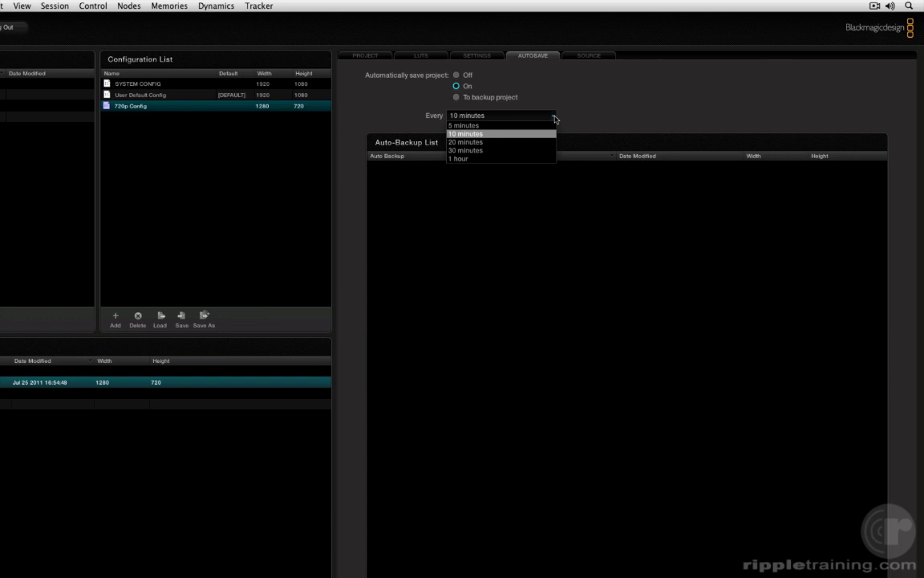
pyautogui.click(584, 117)
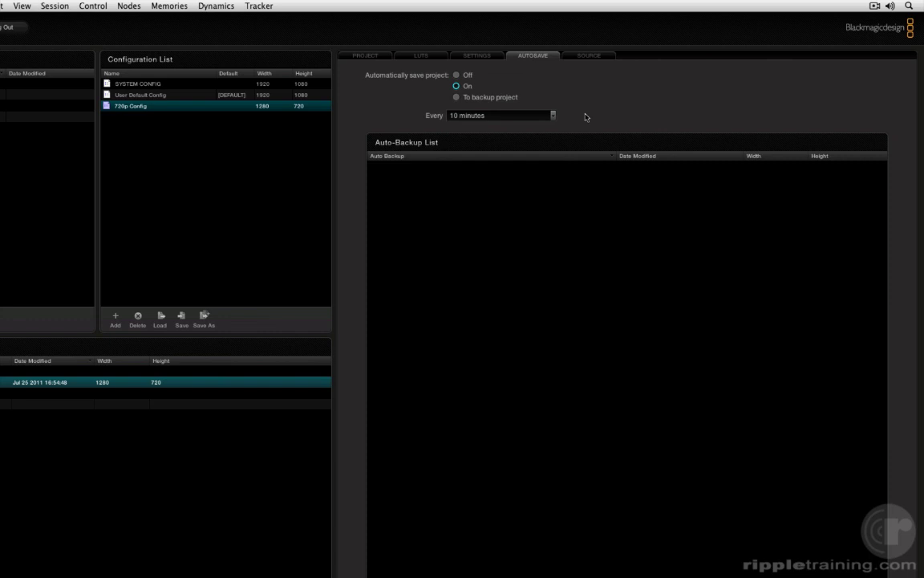
pyautogui.click(487, 97)
pyautogui.click(553, 115)
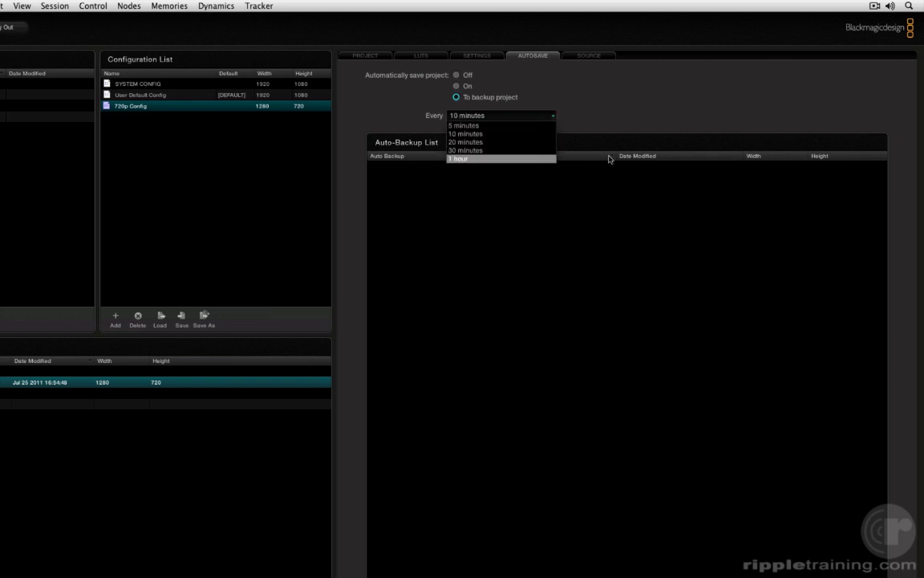
pyautogui.click(597, 97)
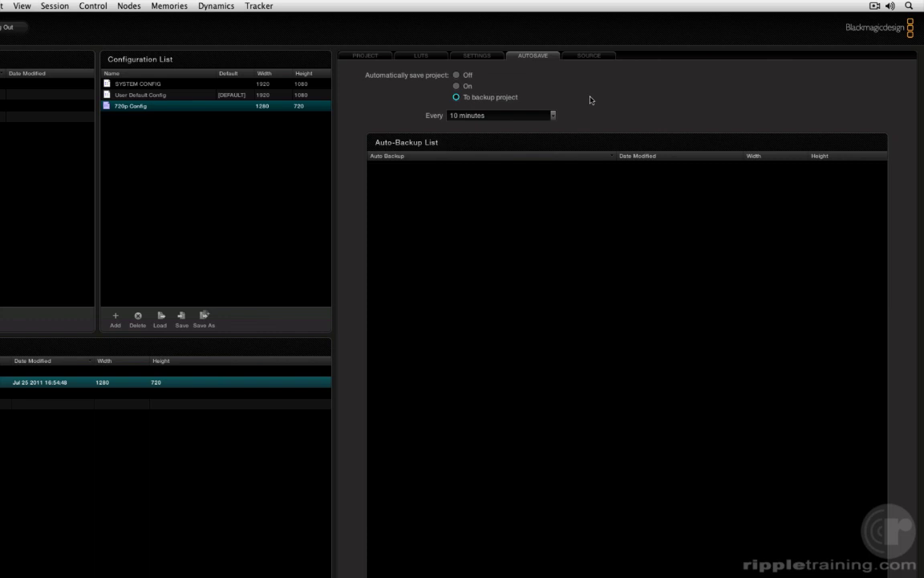
# Step: Turn autosave off and compare autosave between User Default Config and 720p Config
pyautogui.click(472, 76)
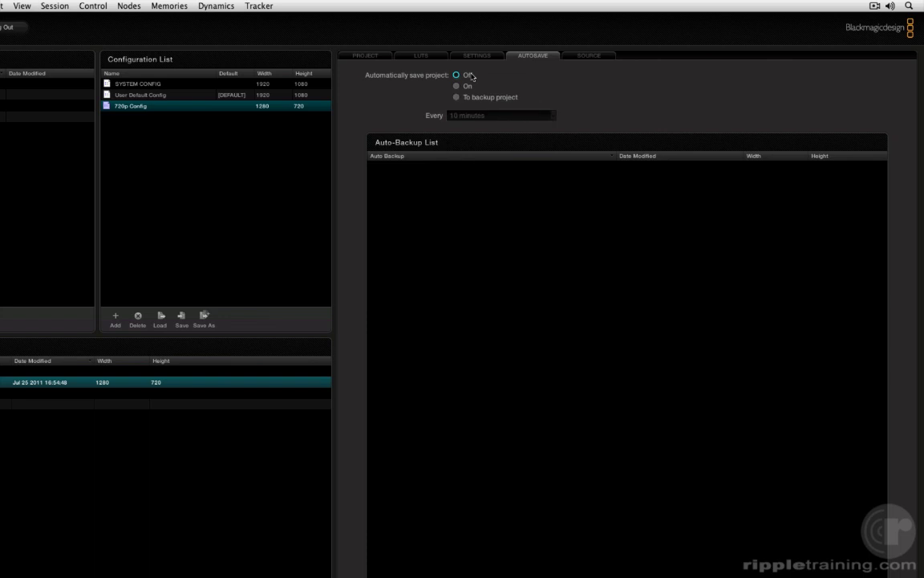
pyautogui.click(123, 96)
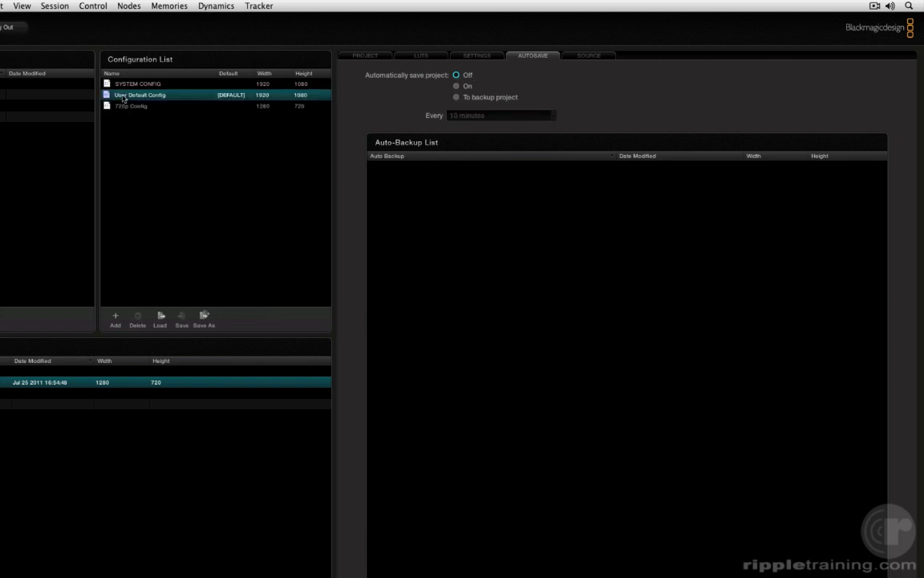
pyautogui.click(123, 107)
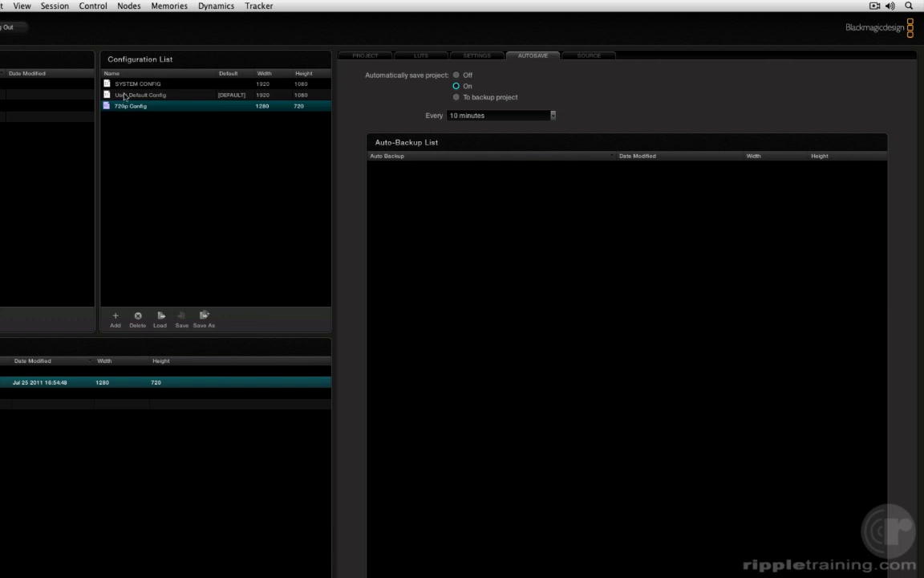
pyautogui.click(119, 94)
pyautogui.click(120, 110)
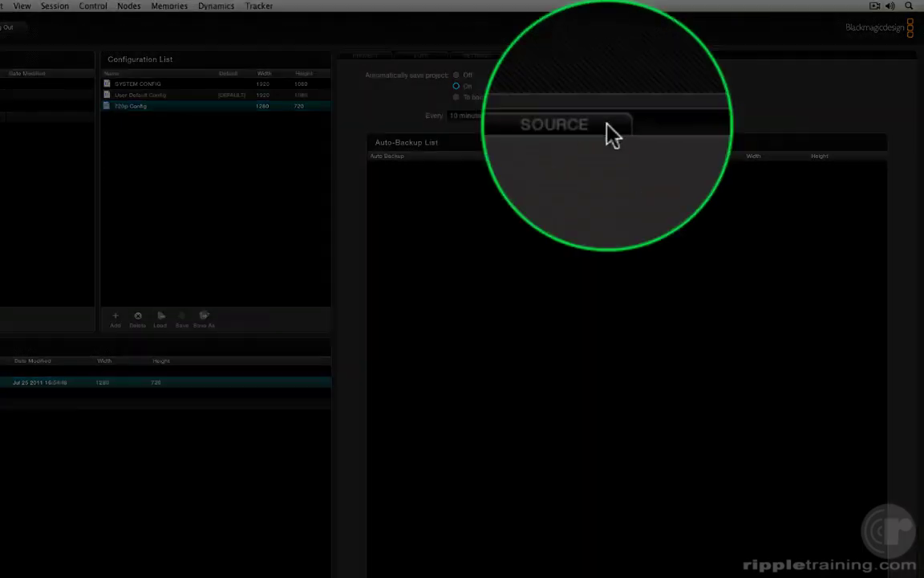
# Step: Set User Default Config's RED clips to decode using Project settings at Half Res. Good quality
pyautogui.click(554, 57)
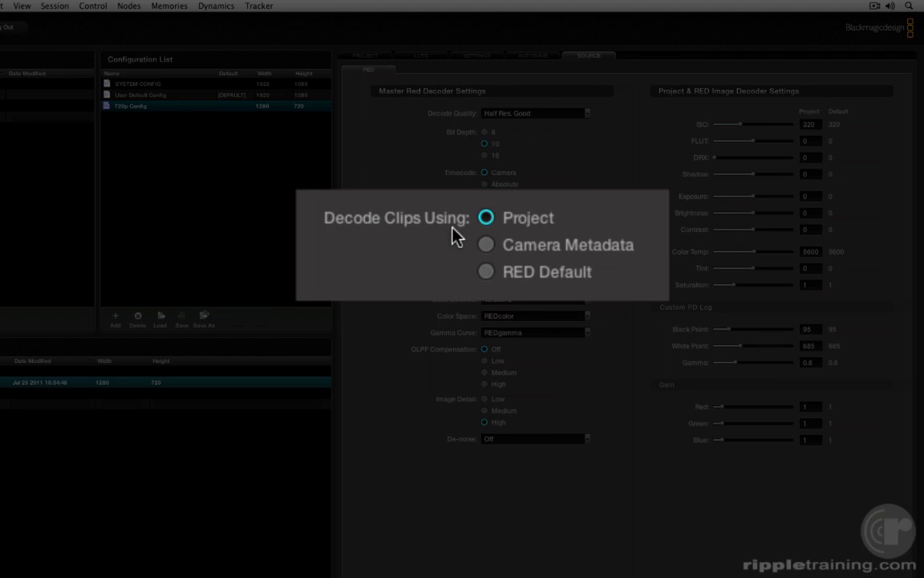
pyautogui.click(164, 86)
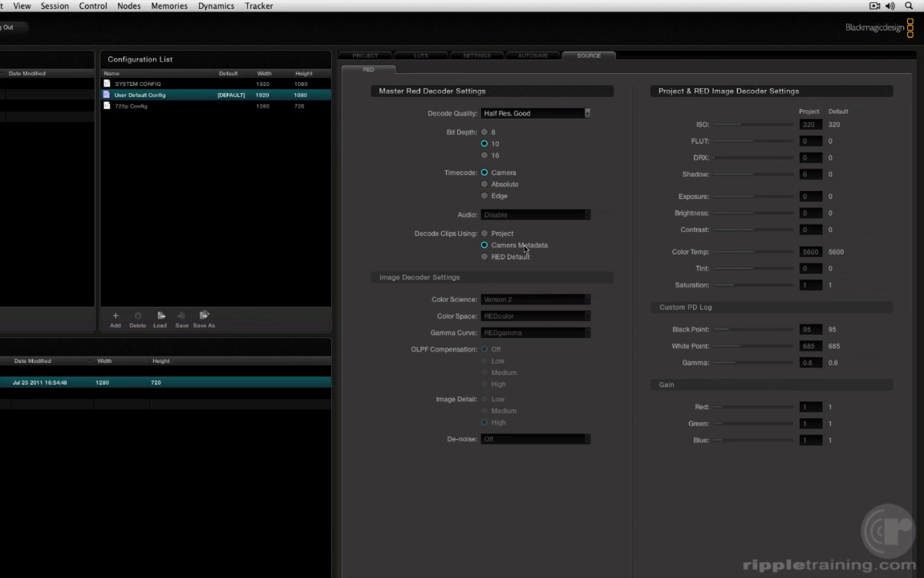
pyautogui.click(505, 234)
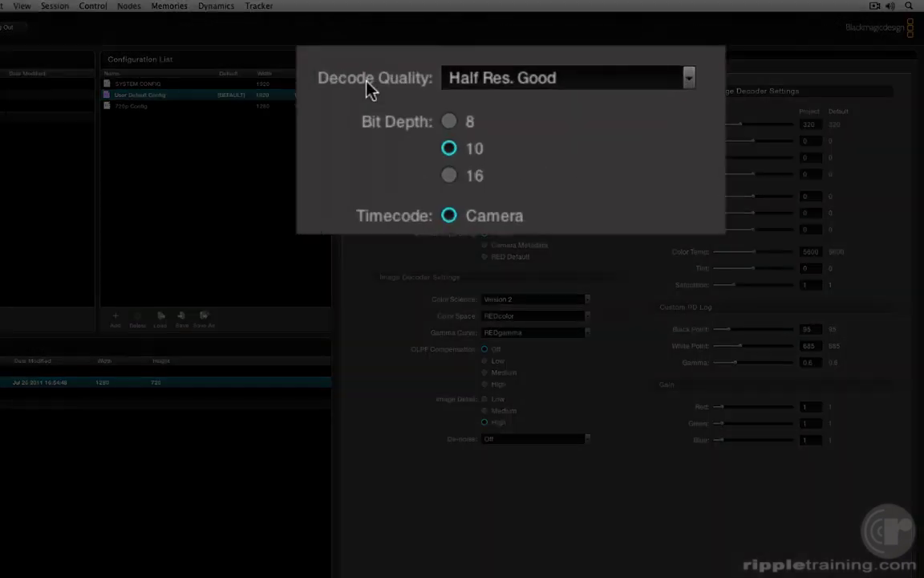
pyautogui.click(690, 78)
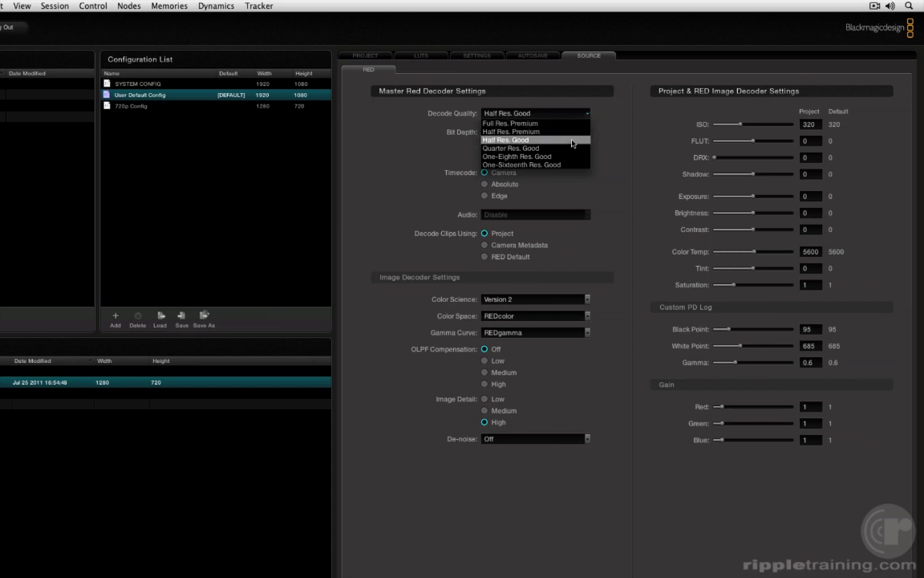
pyautogui.click(581, 139)
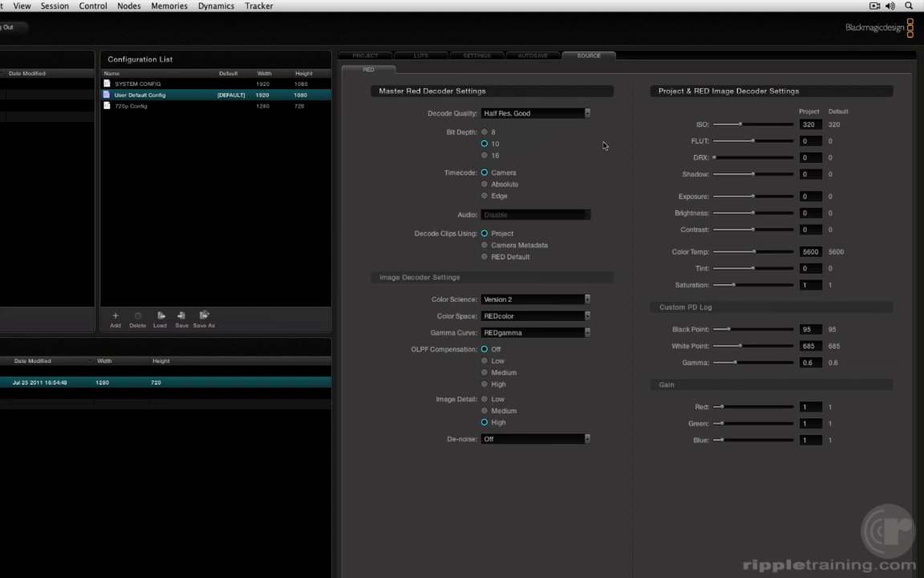
pyautogui.click(573, 113)
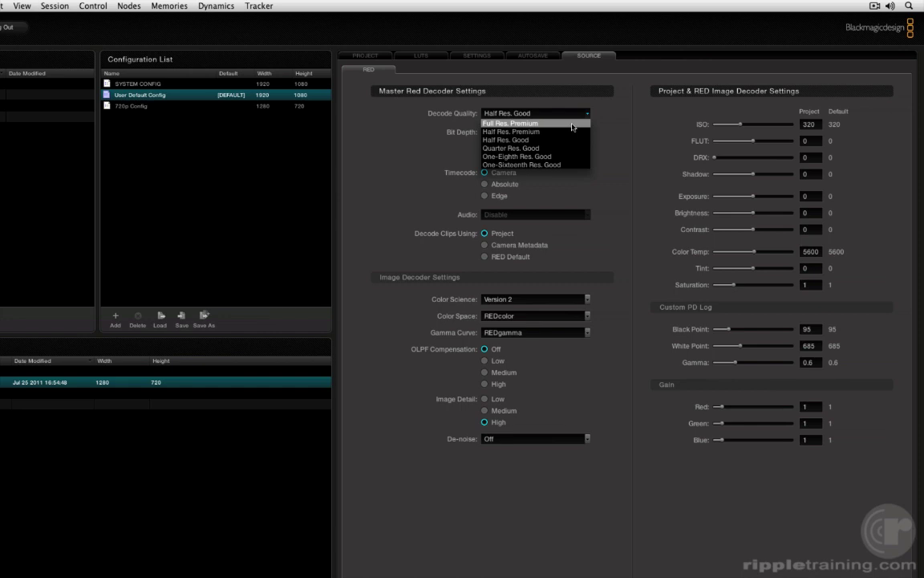
pyautogui.click(617, 134)
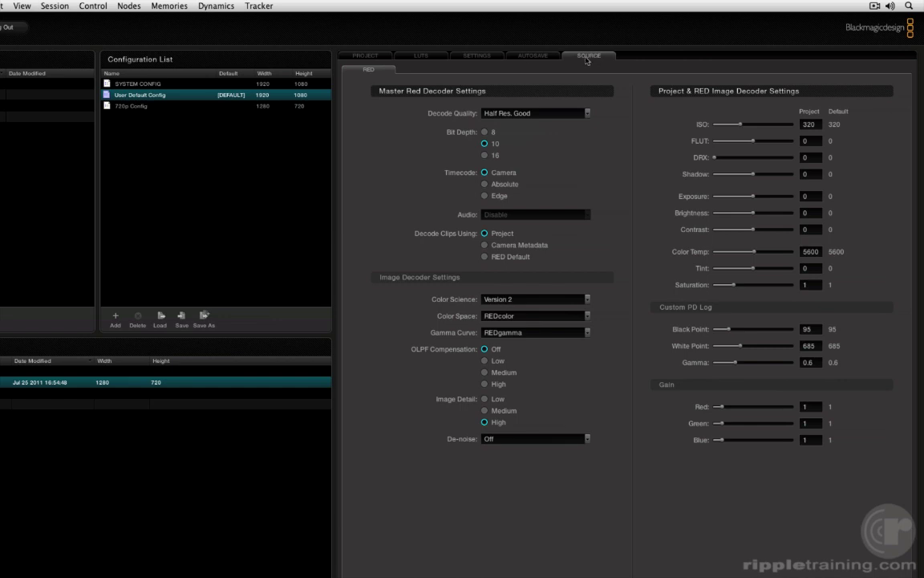
pyautogui.click(362, 56)
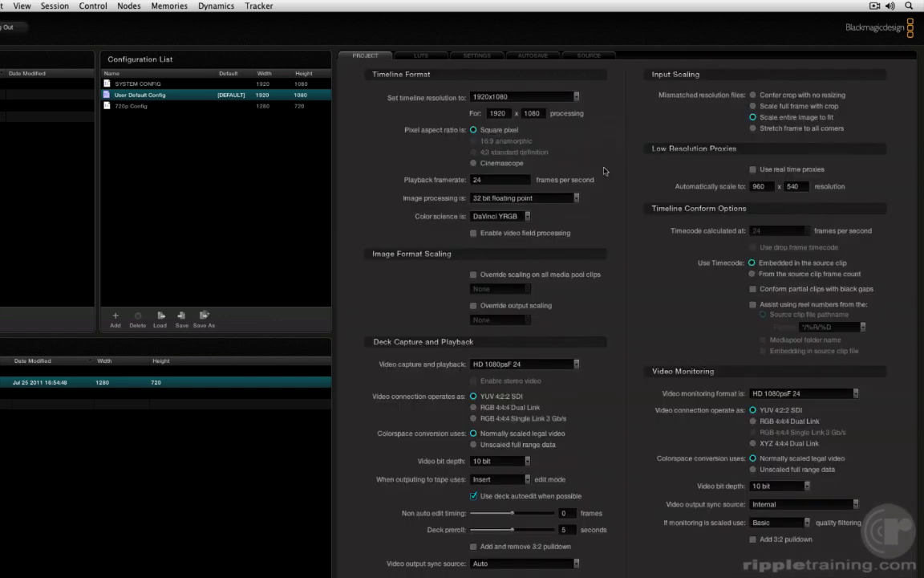
pyautogui.click(437, 59)
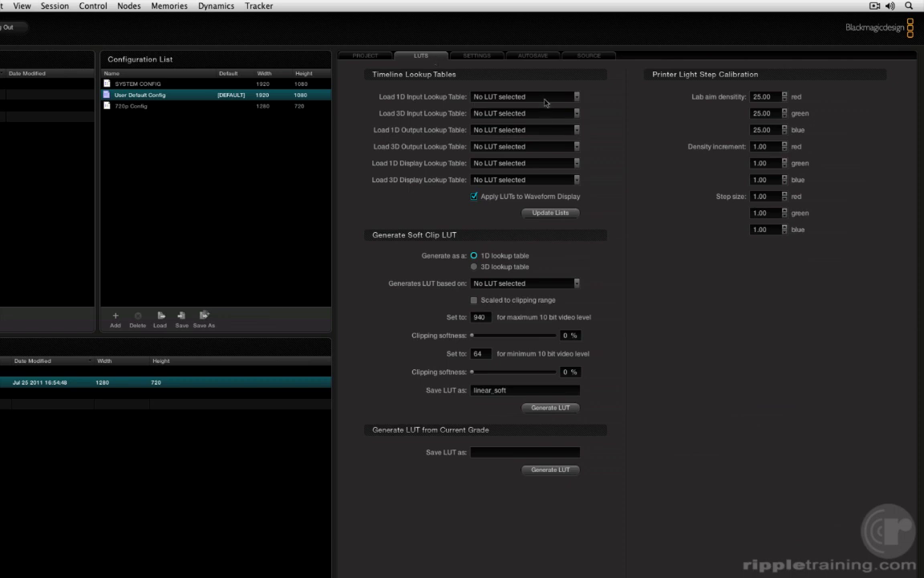
pyautogui.click(476, 55)
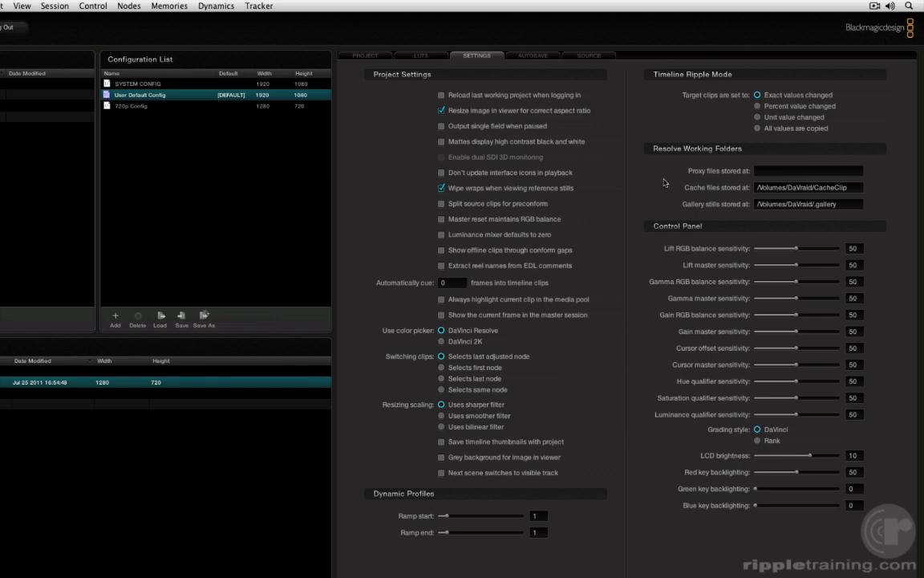
pyautogui.click(546, 55)
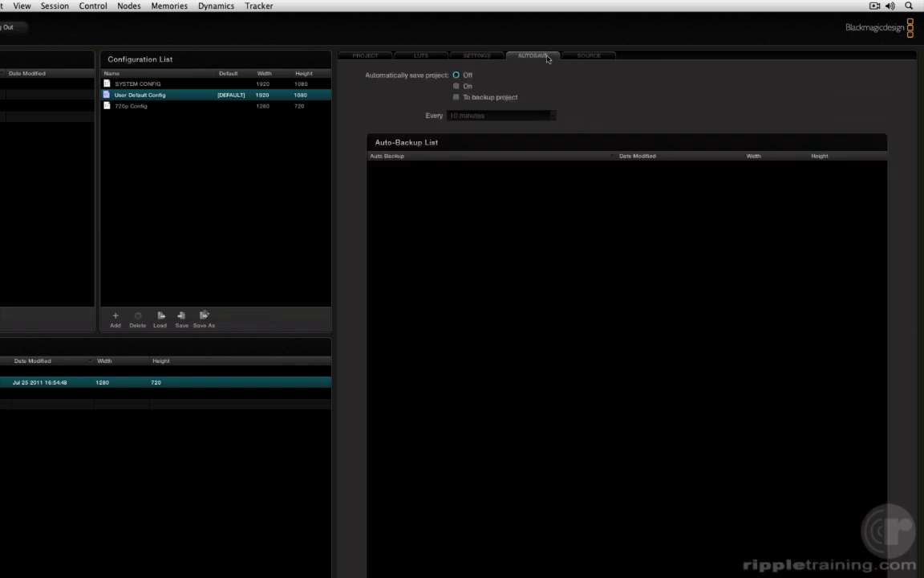
pyautogui.click(583, 56)
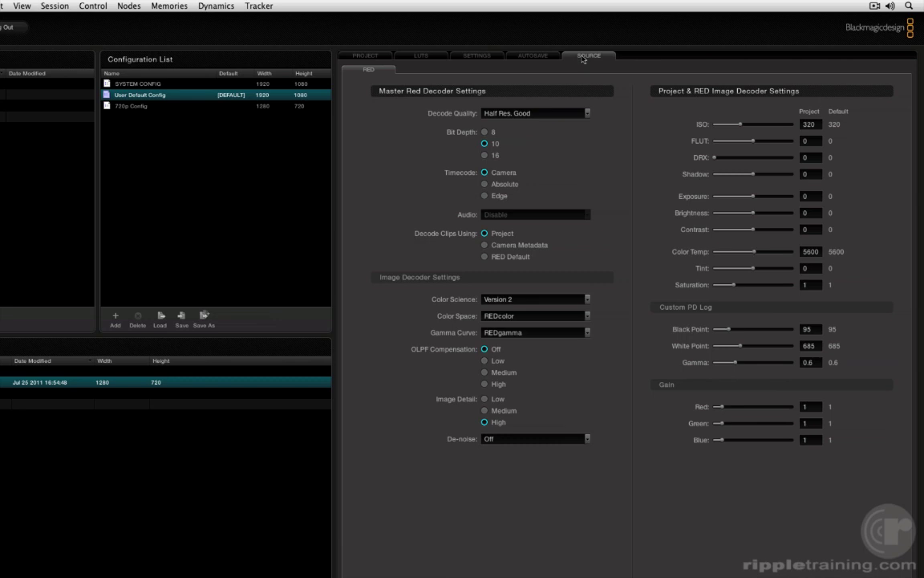